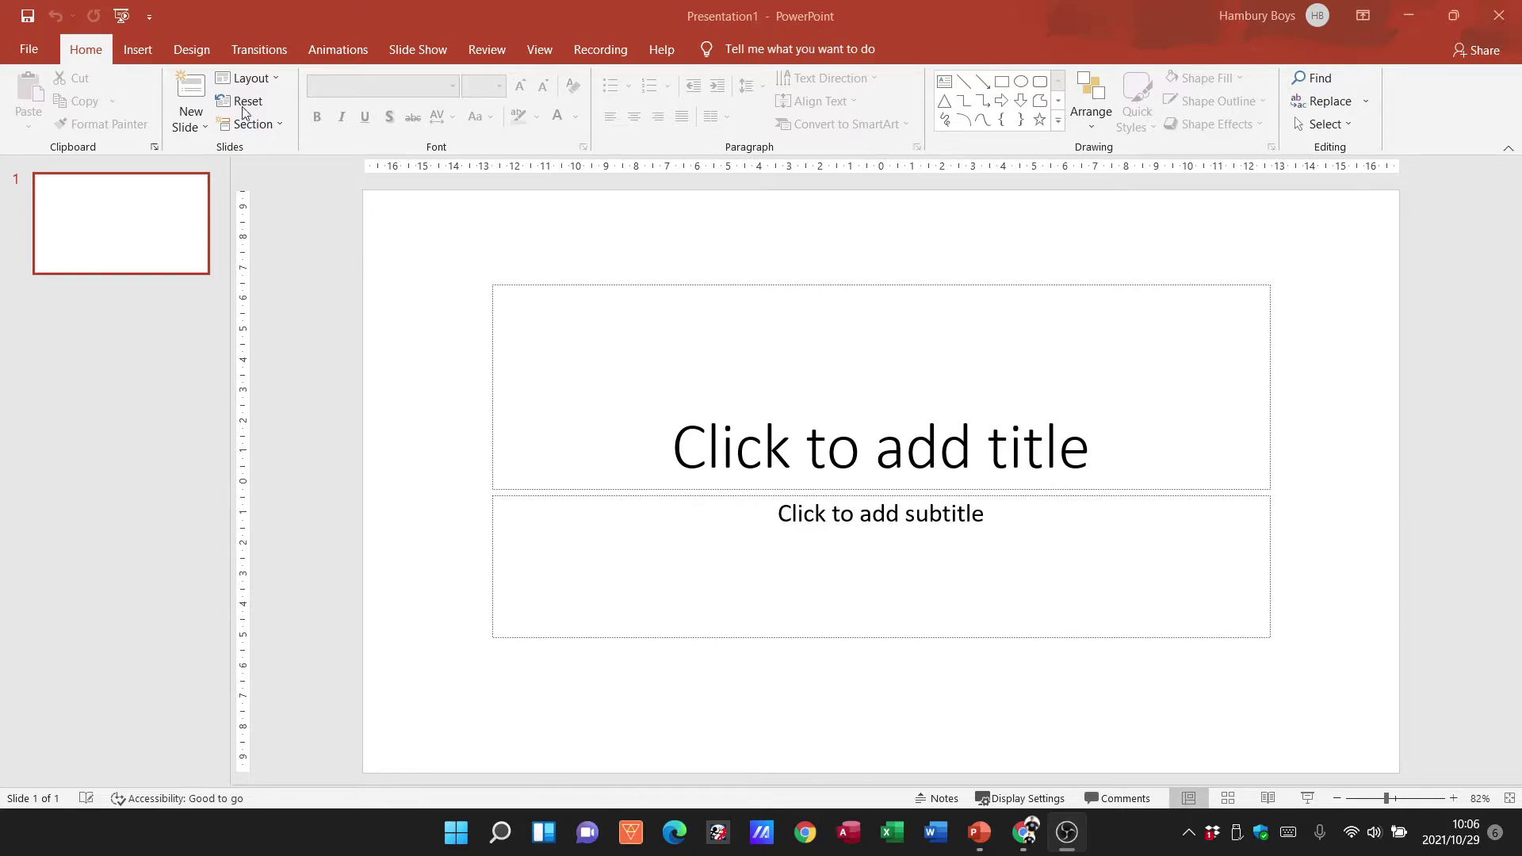
# Browse the Insert, Design and Home tabs, then open recent file 1_6 The Dark side of computing.pptx
pyautogui.click(288, 240)
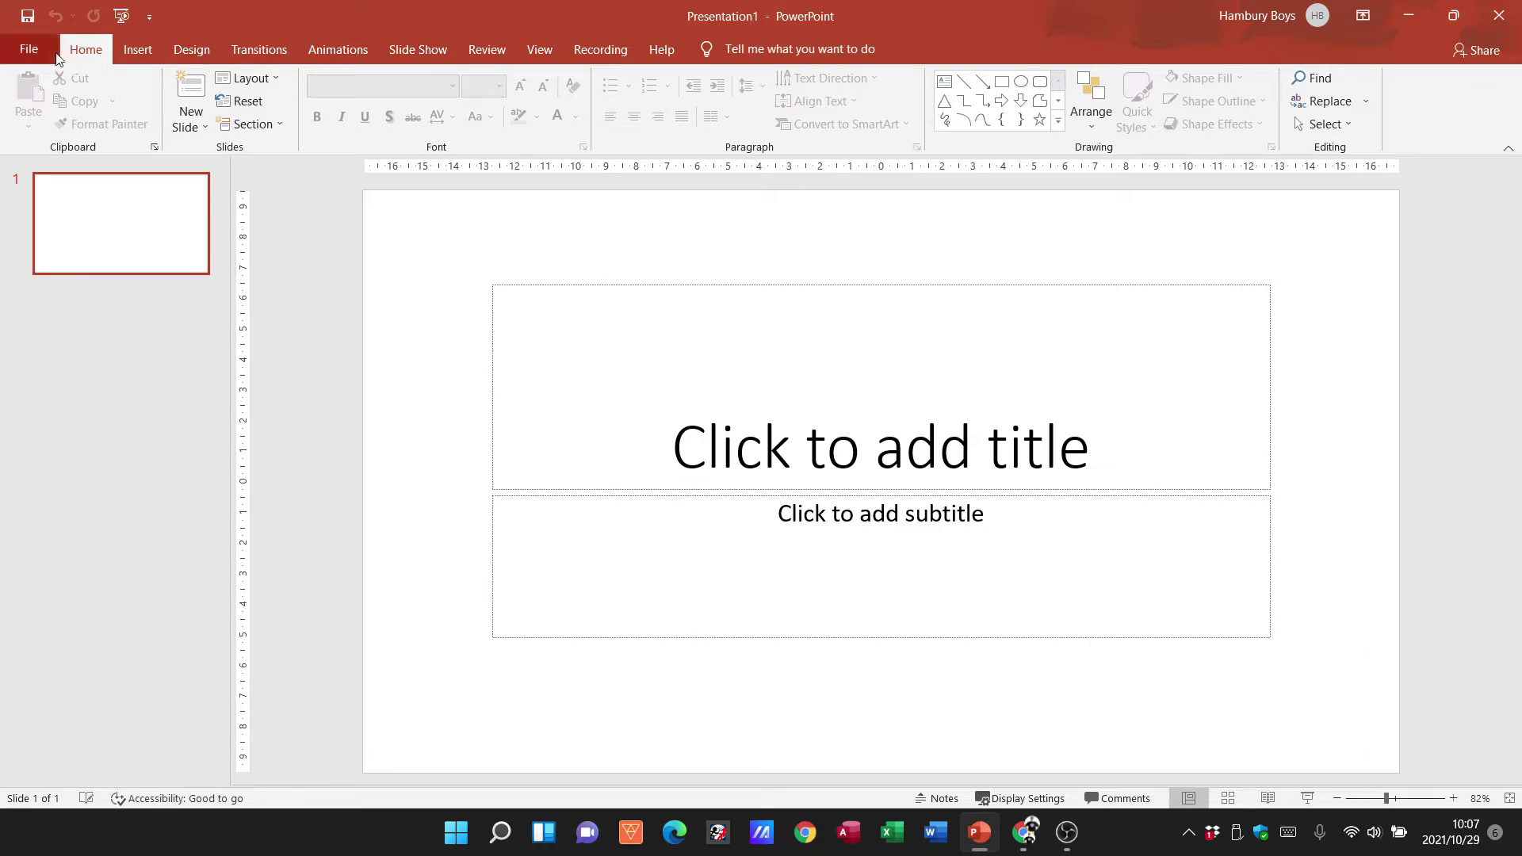
pyautogui.click(141, 53)
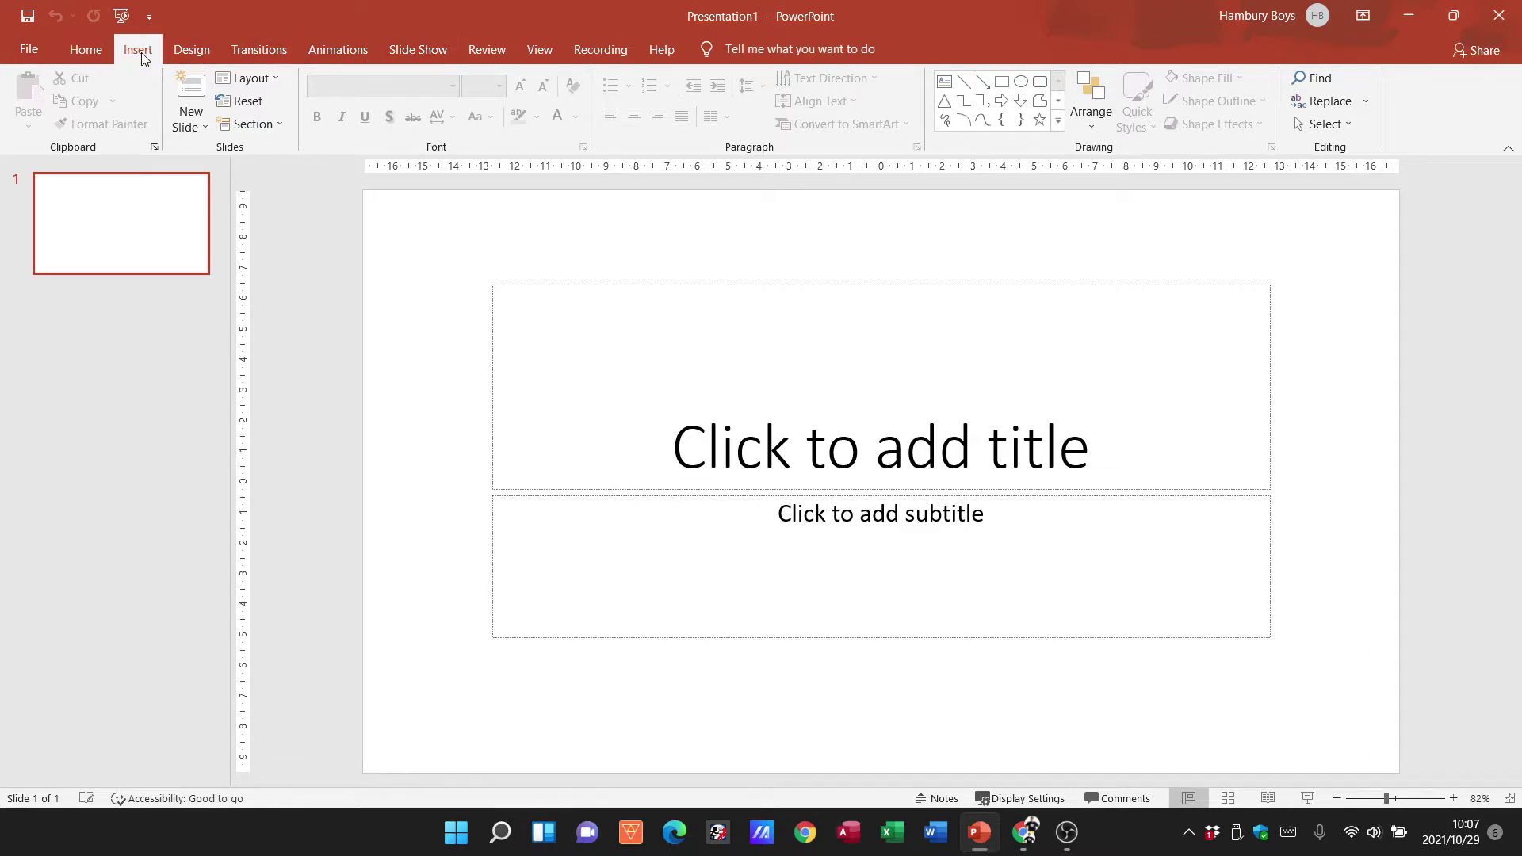
pyautogui.click(189, 47)
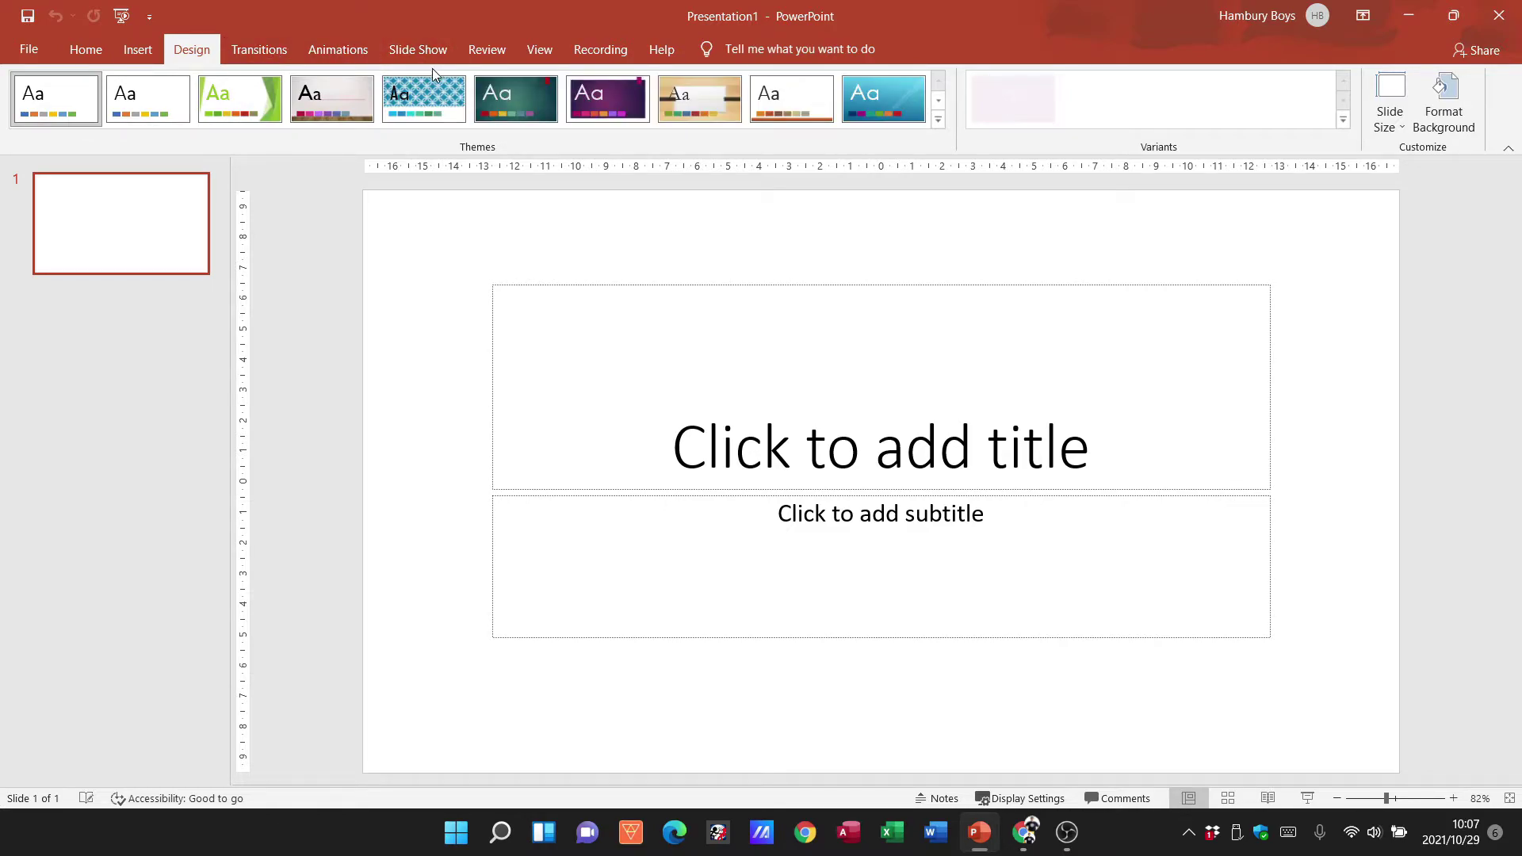
pyautogui.click(65, 57)
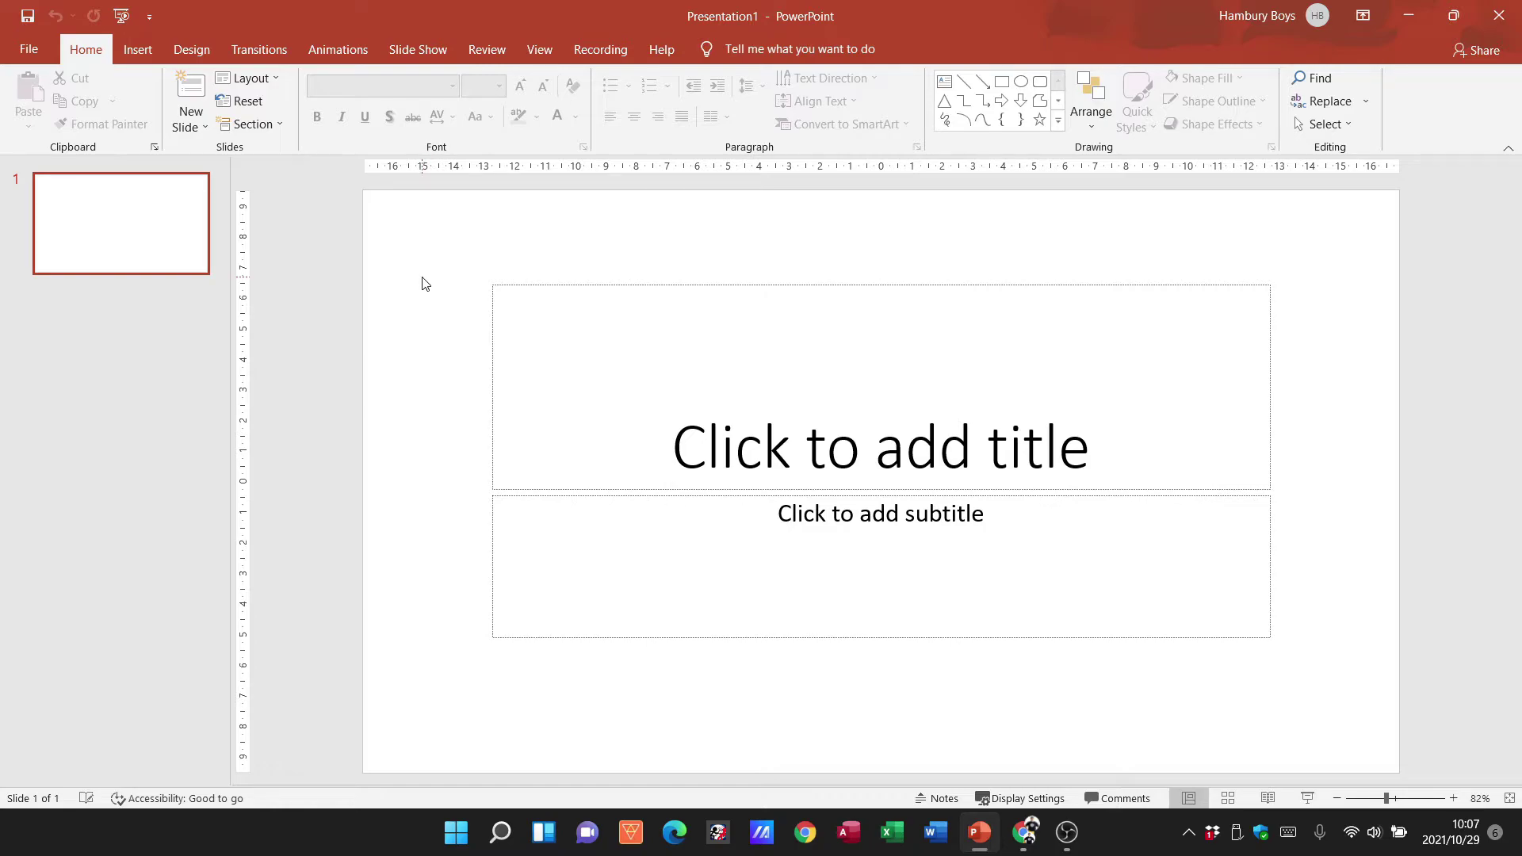
pyautogui.click(19, 52)
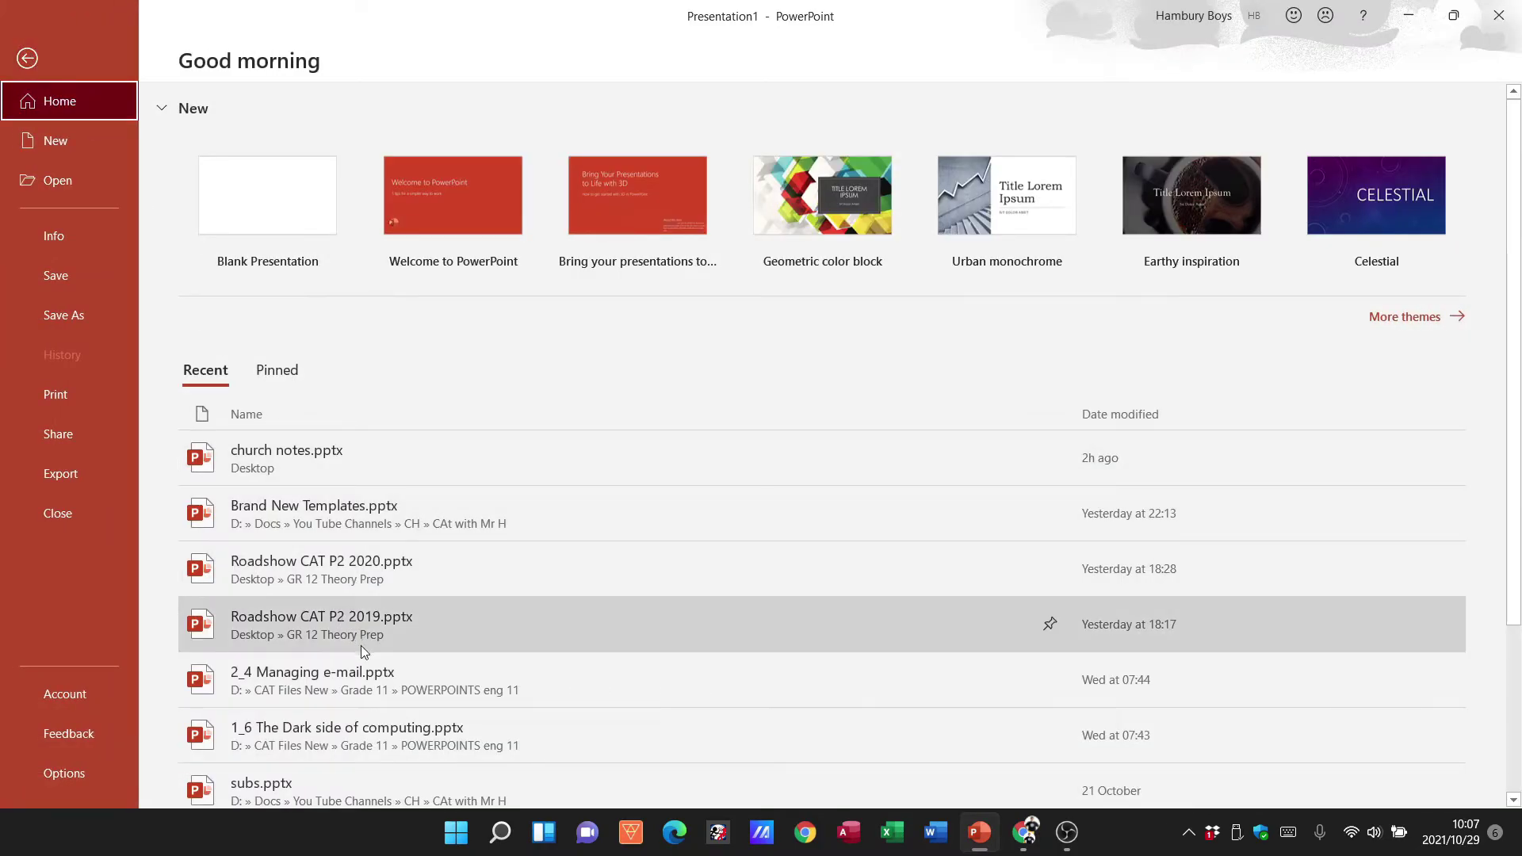
pyautogui.click(373, 733)
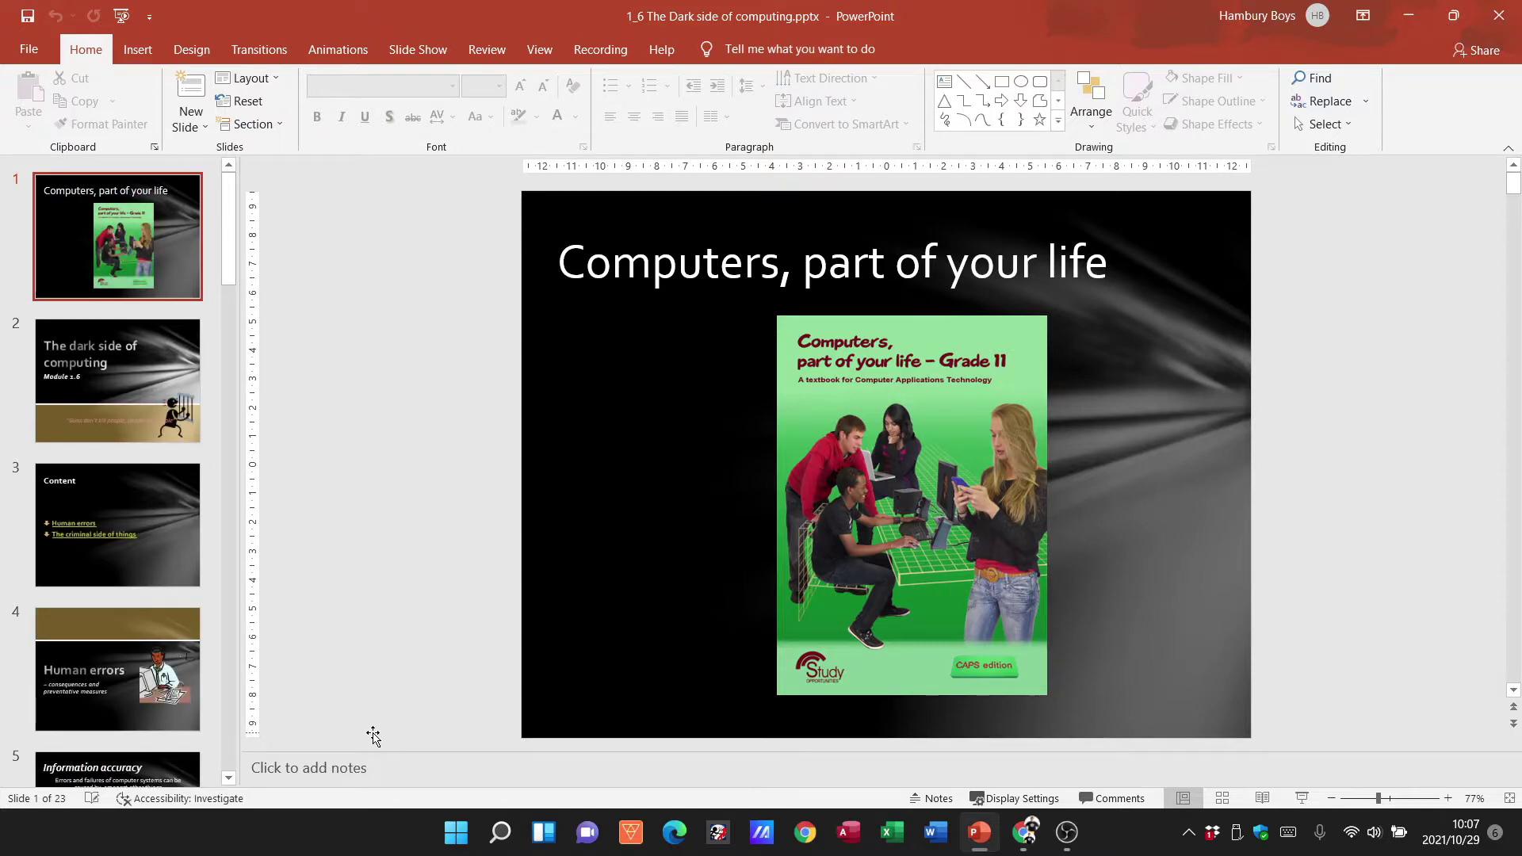
# Select the first slide thumbnail, try dragging it, and show slide 2 in the editing area
pyautogui.click(131, 240)
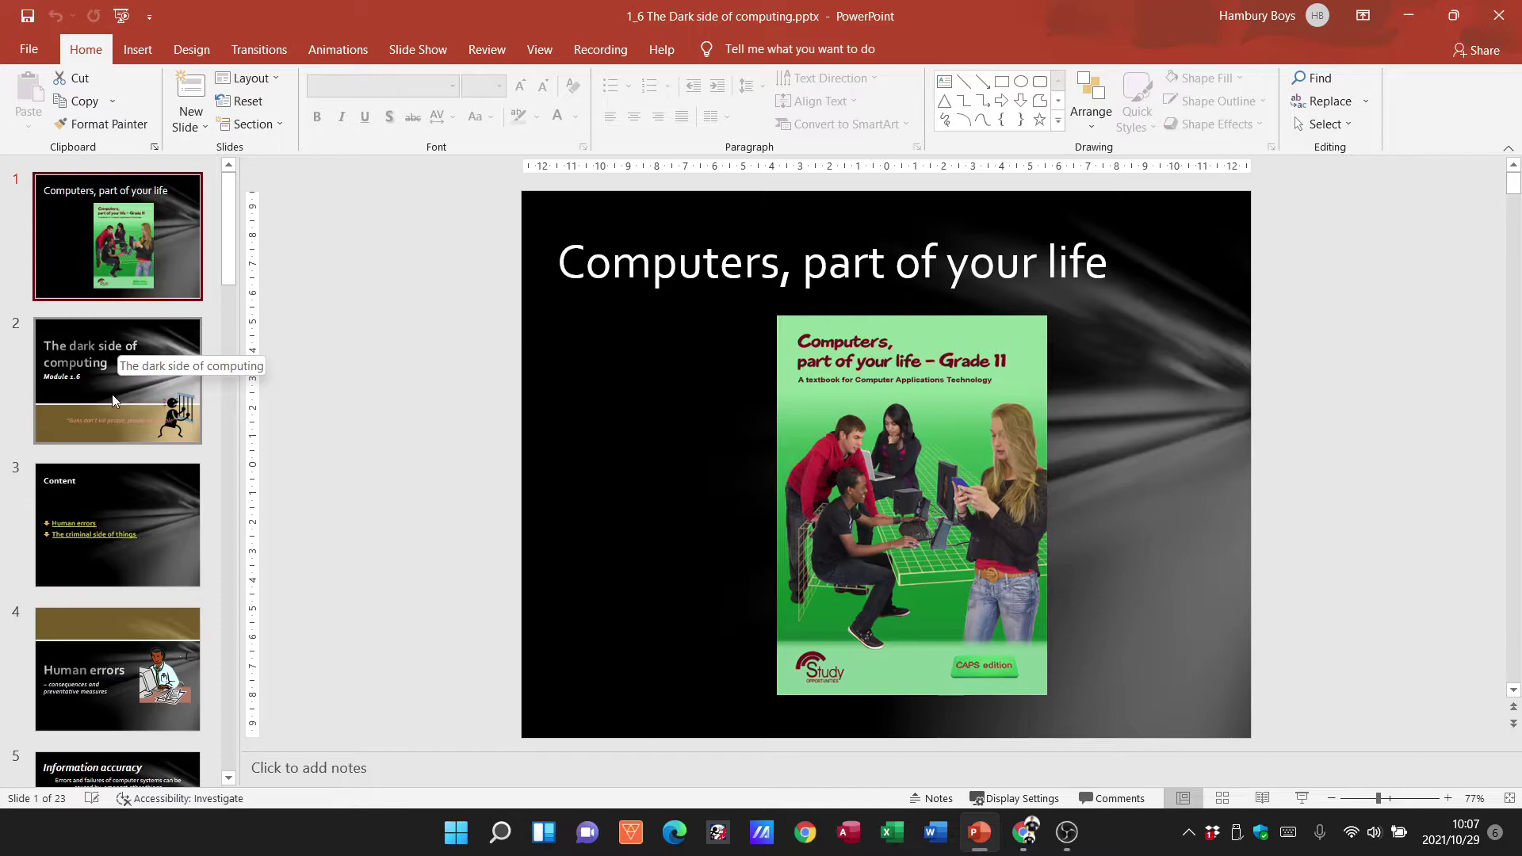
pyautogui.moveTo(229, 204); pyautogui.dragTo(204, 176)
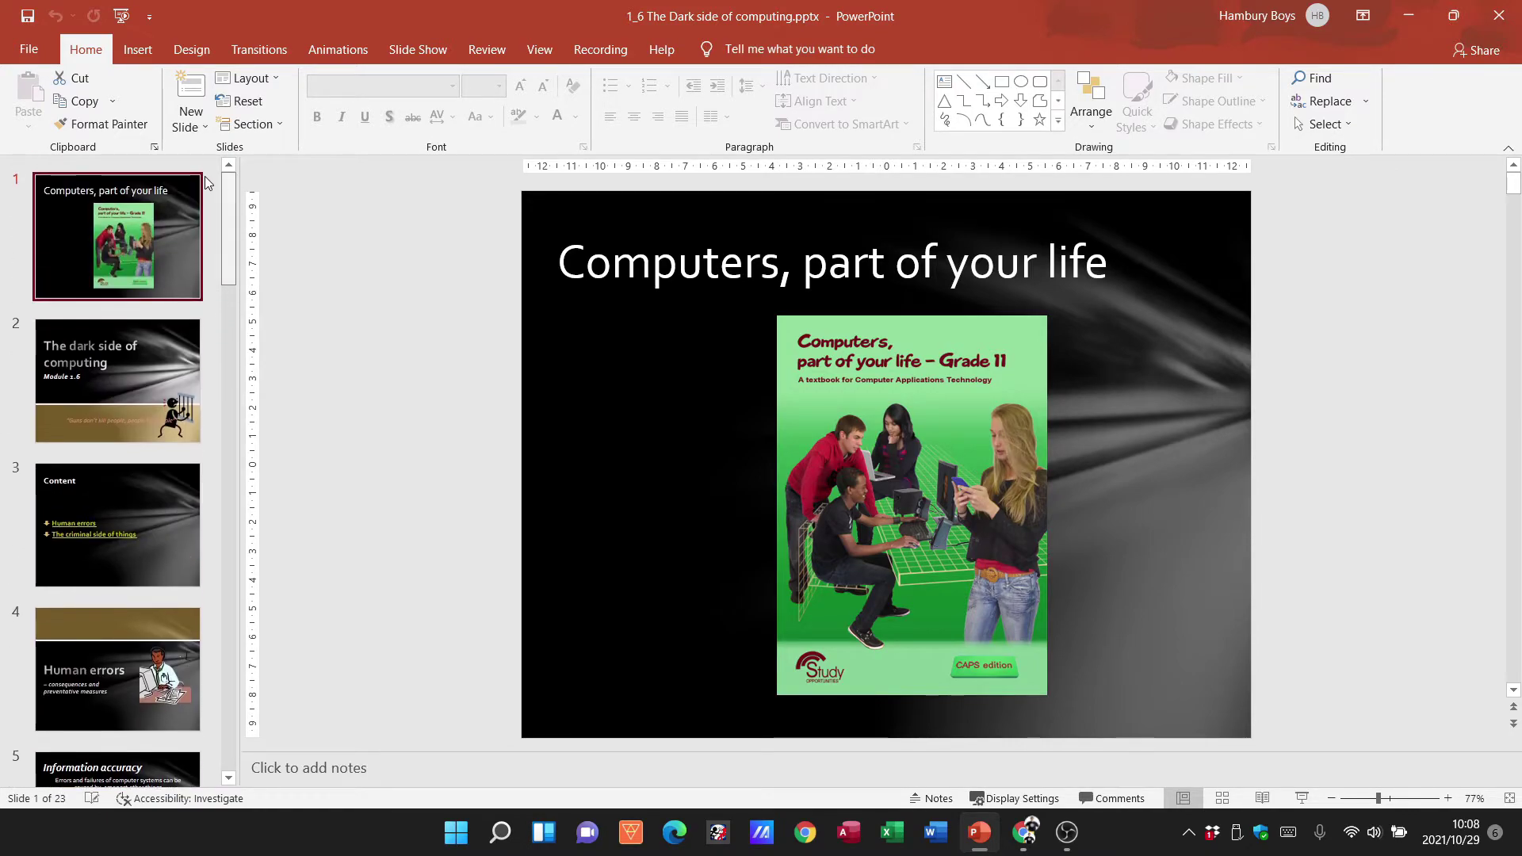
pyautogui.click(134, 387)
pyautogui.click(120, 422)
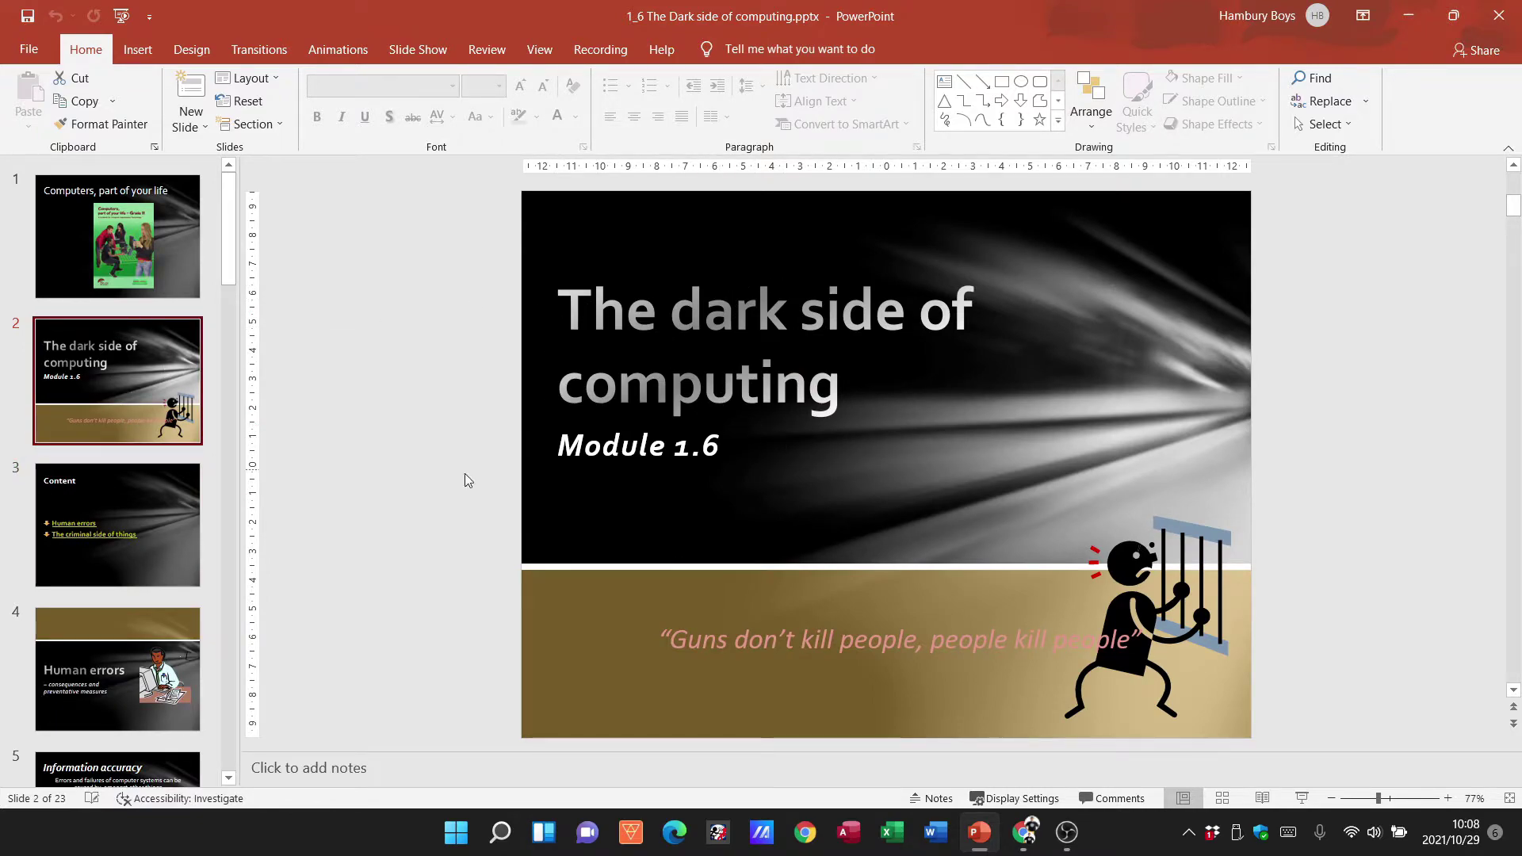
# Move the Content slide up to position 2 and Human errors up to position 3
pyautogui.click(109, 536)
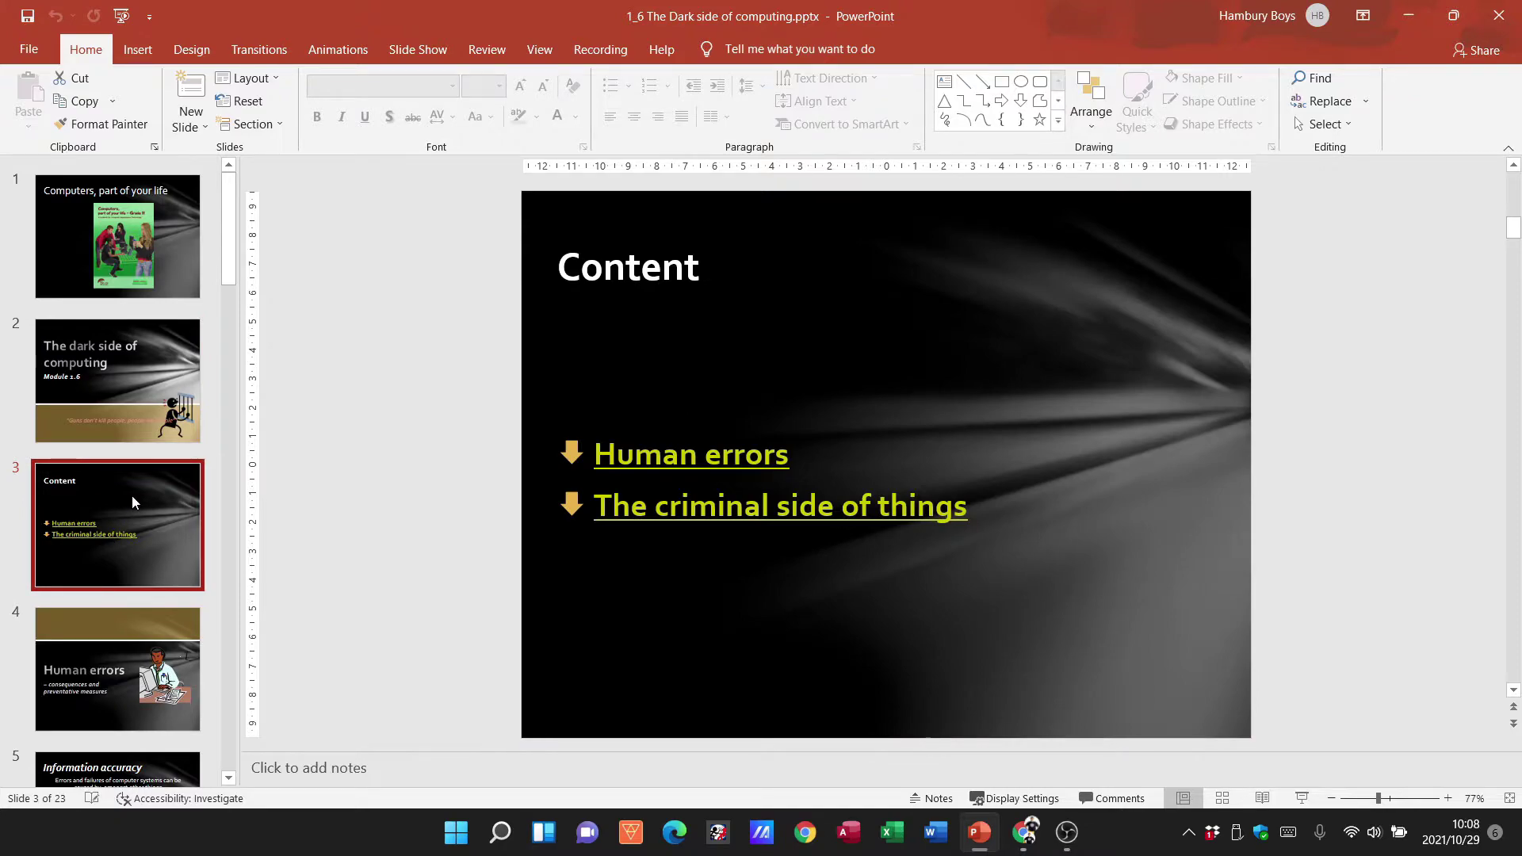
pyautogui.moveTo(132, 496); pyautogui.dragTo(141, 331)
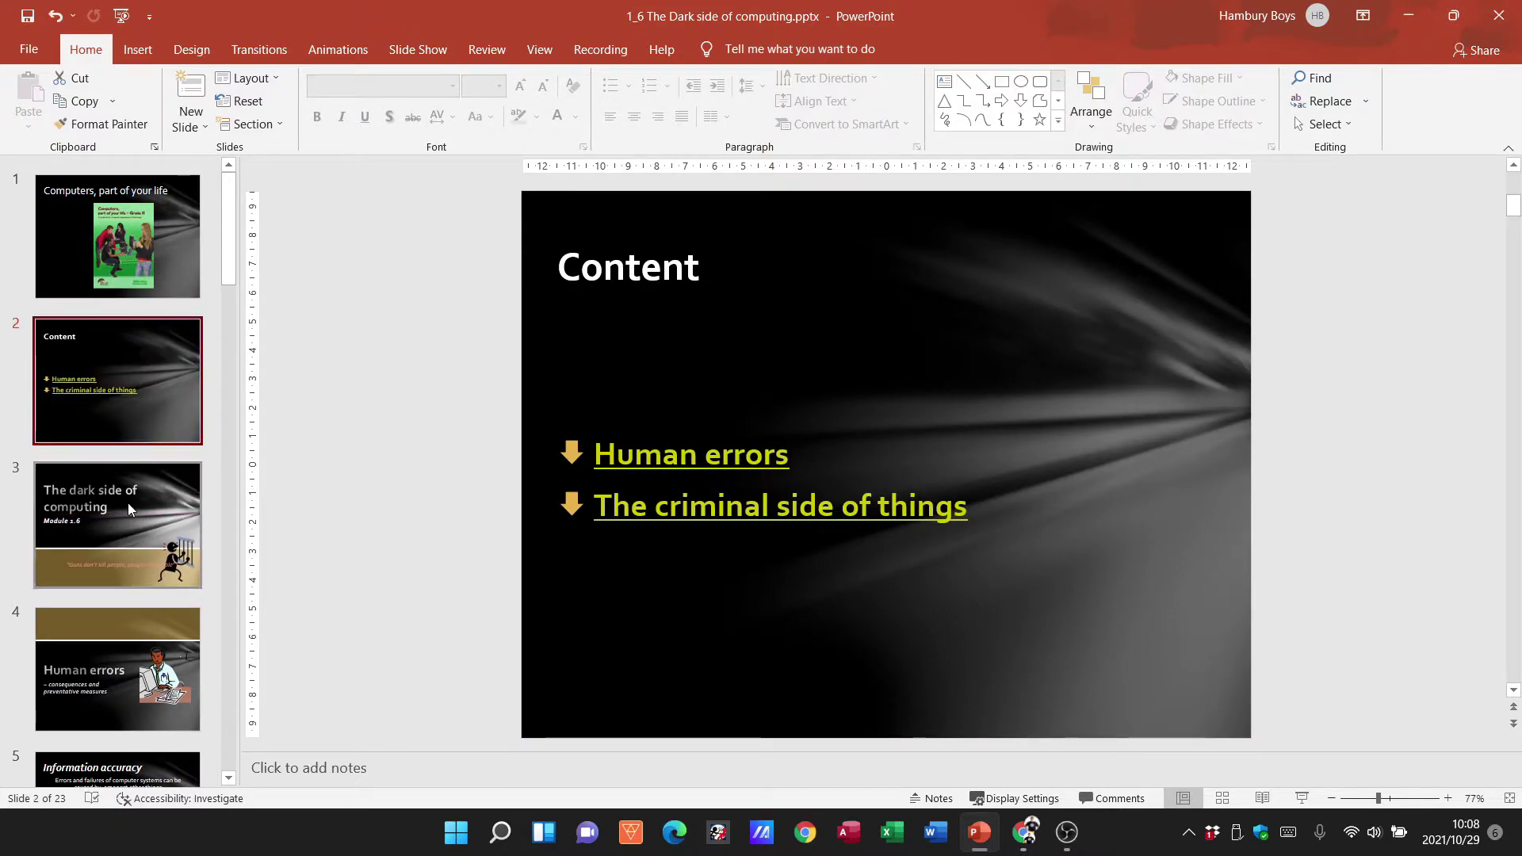
pyautogui.moveTo(120, 655); pyautogui.dragTo(138, 517)
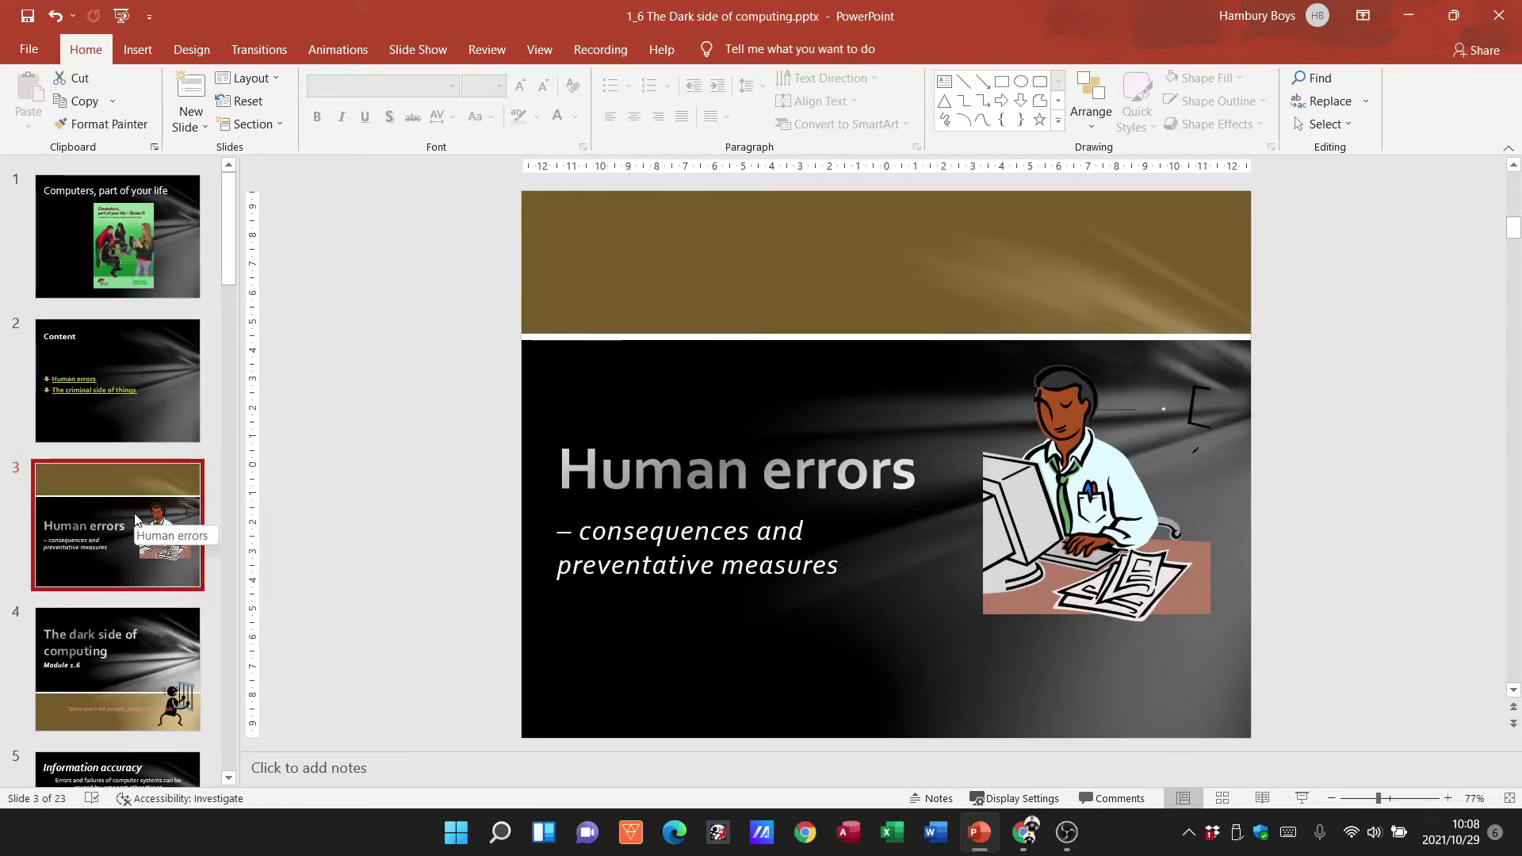
pyautogui.click(126, 394)
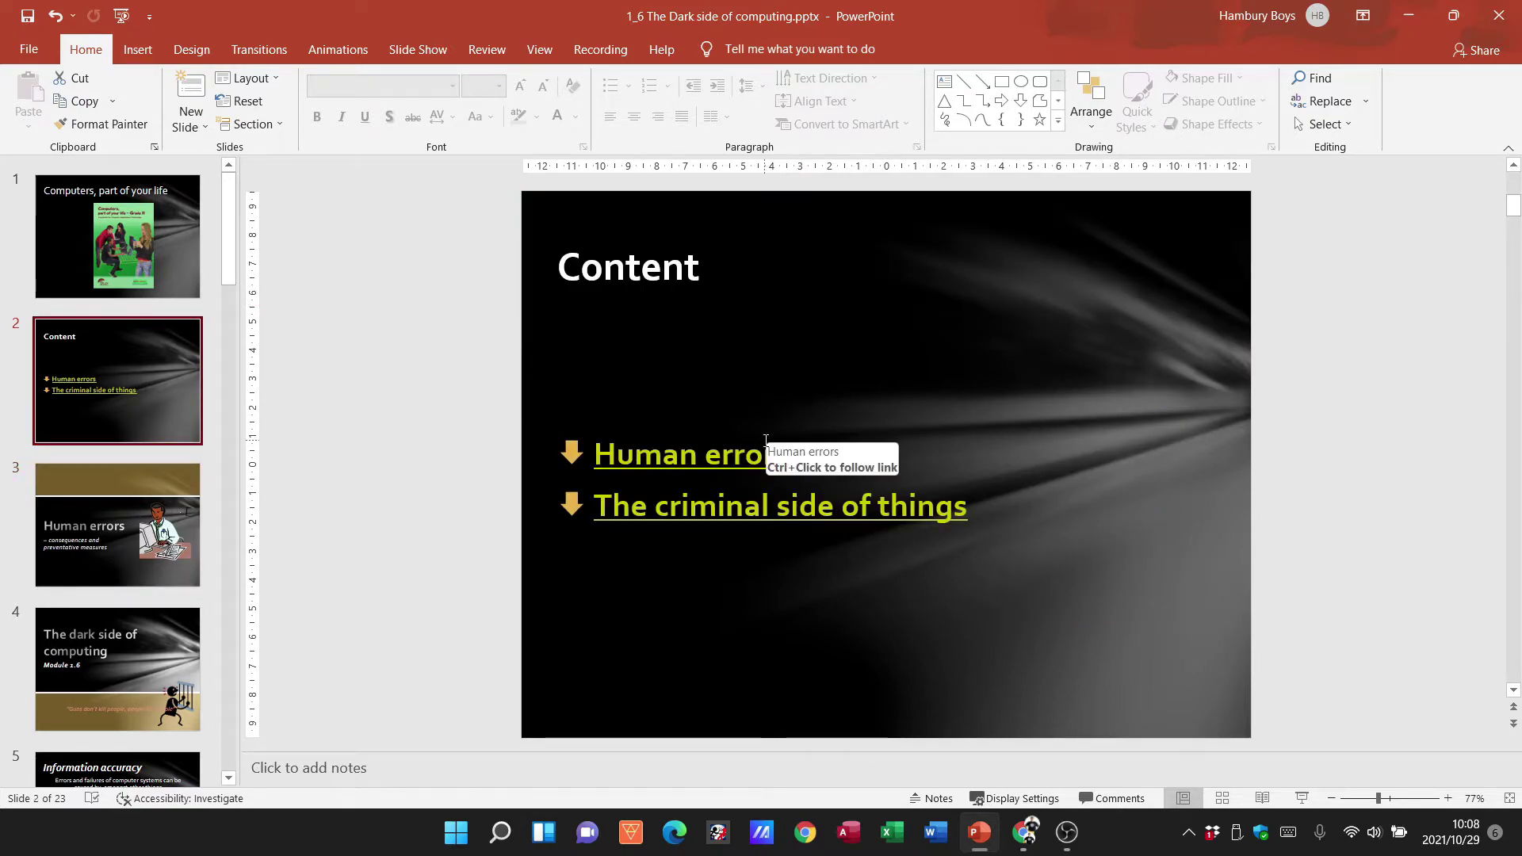
# Enter and leave the Content slide's bullet text, then show slide 1 and edit its title
pyautogui.click(850, 385)
pyautogui.click(778, 463)
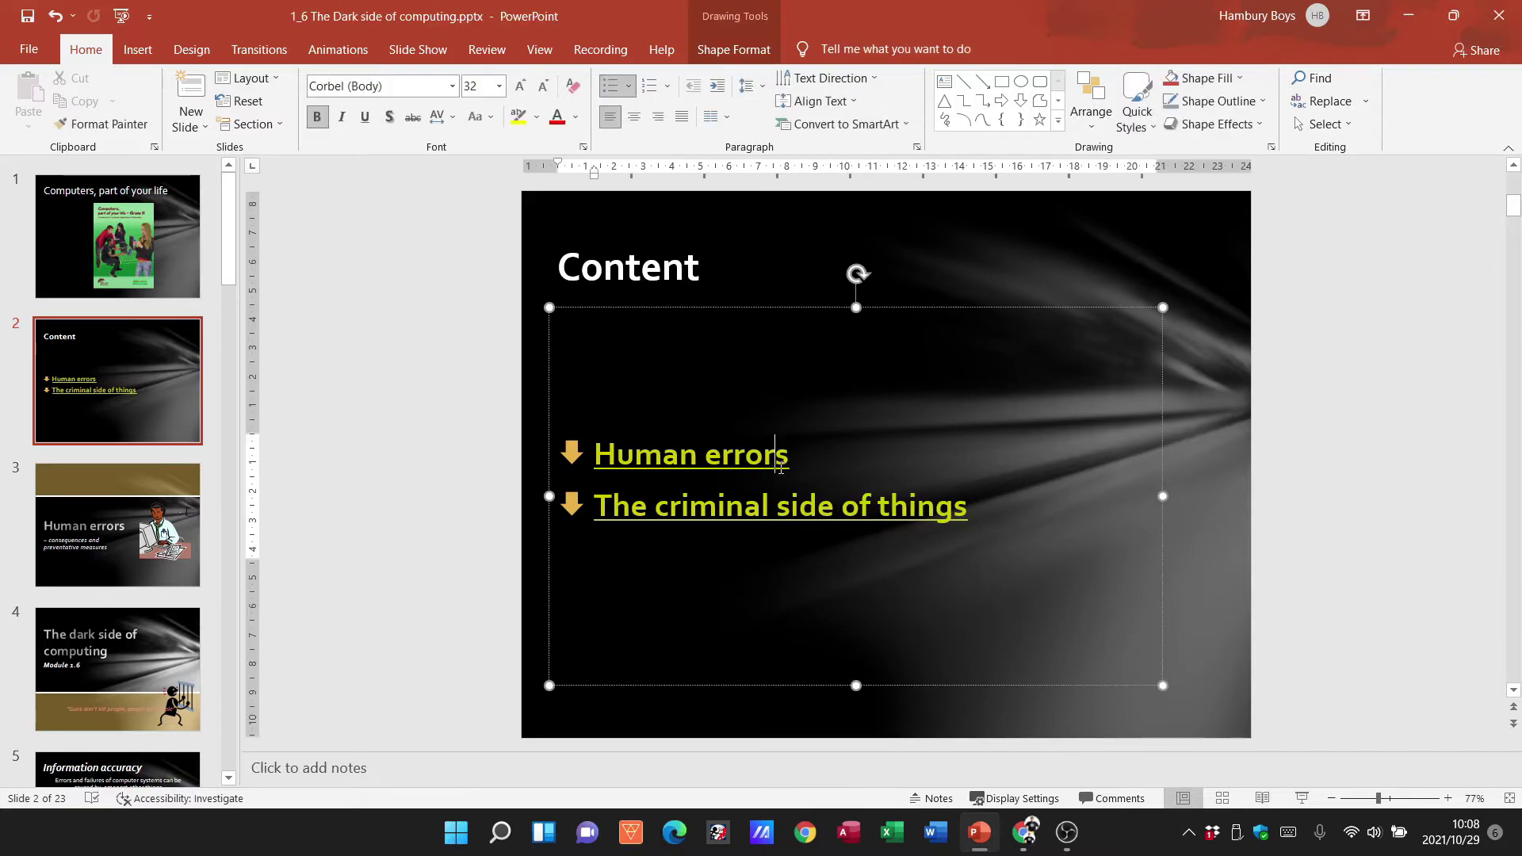
pyautogui.click(452, 529)
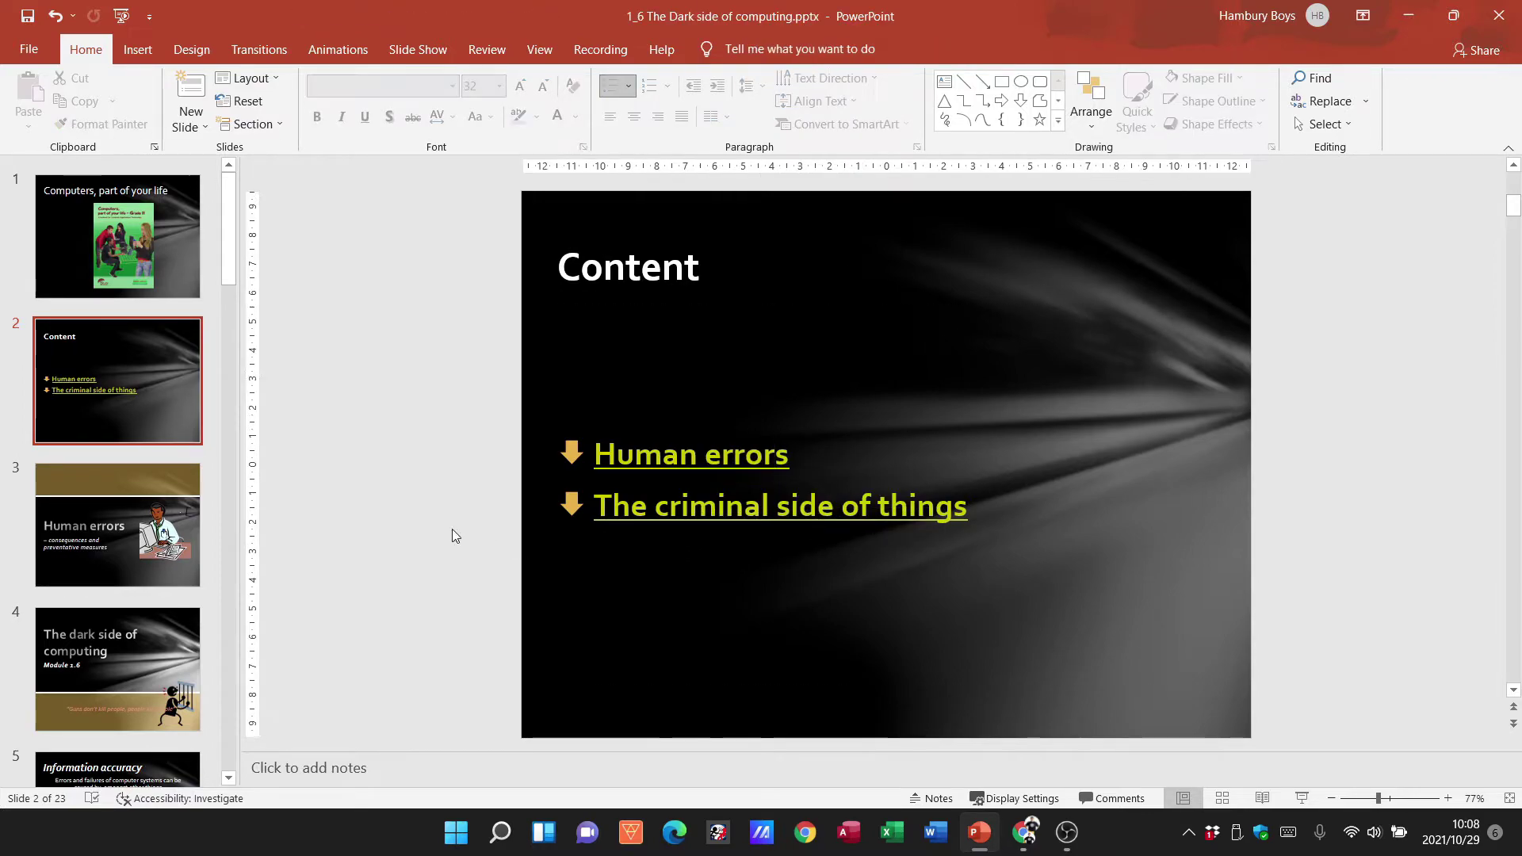
pyautogui.click(121, 263)
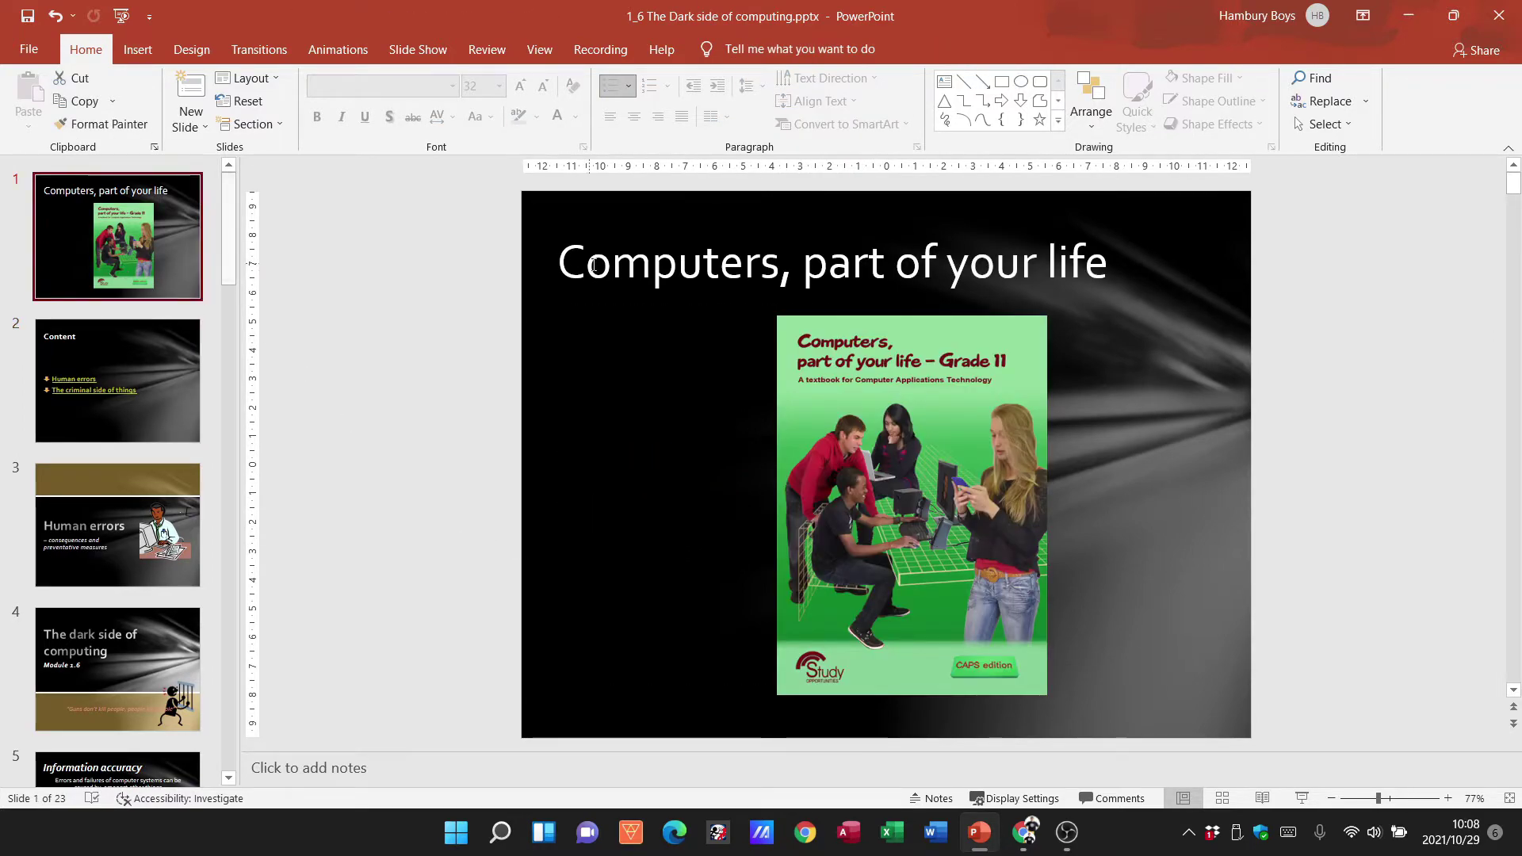
pyautogui.click(650, 270)
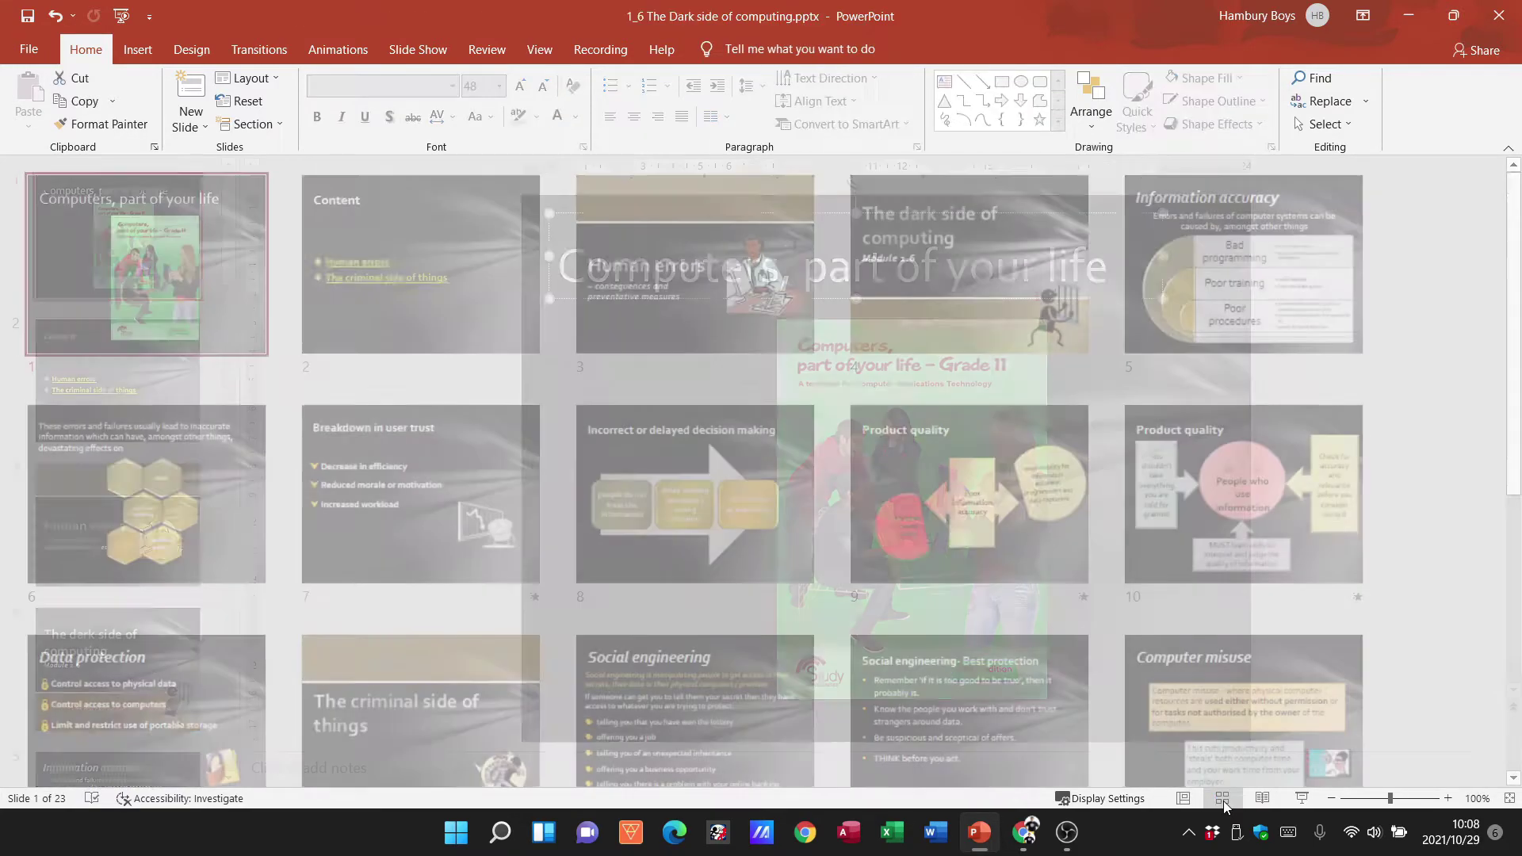
# In Slide Sorter, place Human errors 2nd, Breakdown in user trust 3rd, The criminal side of things 7th
pyautogui.click(1224, 805)
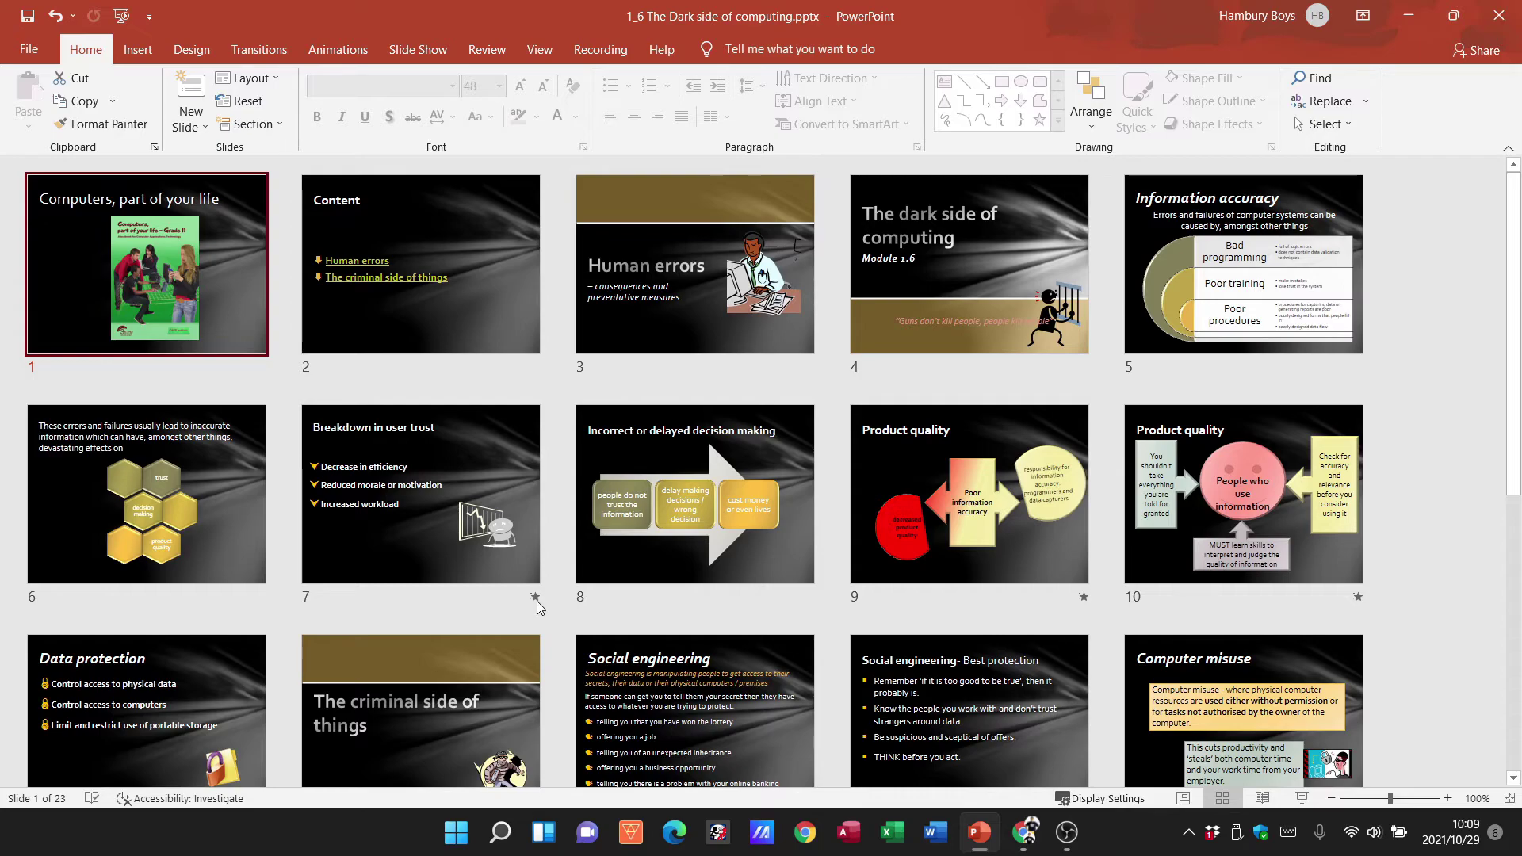
pyautogui.moveTo(611, 301); pyautogui.dragTo(372, 301)
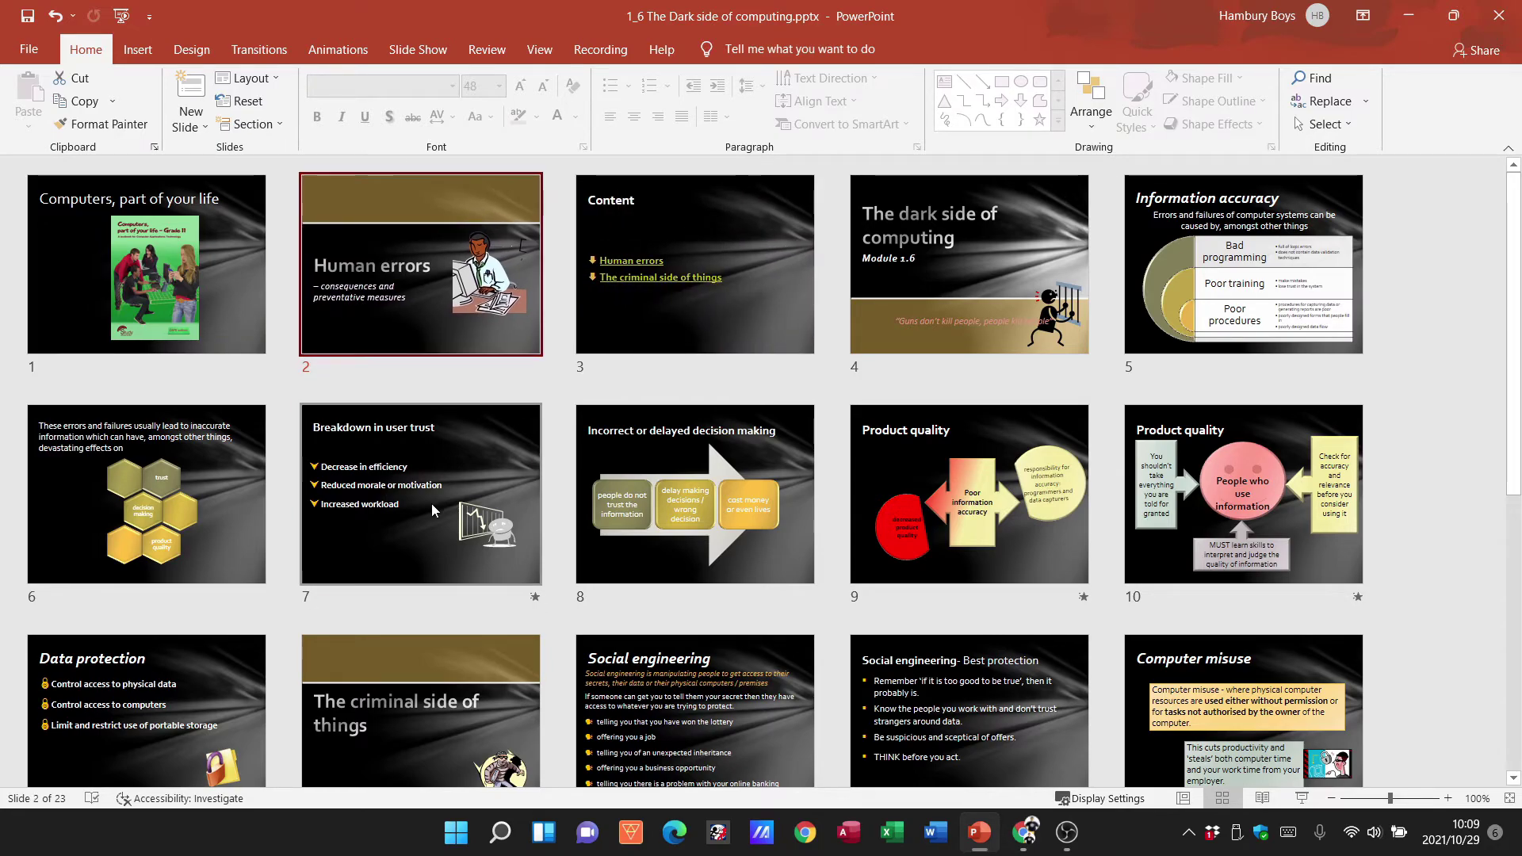
pyautogui.moveTo(432, 502); pyautogui.dragTo(602, 317)
pyautogui.moveTo(951, 507); pyautogui.dragTo(679, 522)
pyautogui.moveTo(444, 697); pyautogui.dragTo(441, 484)
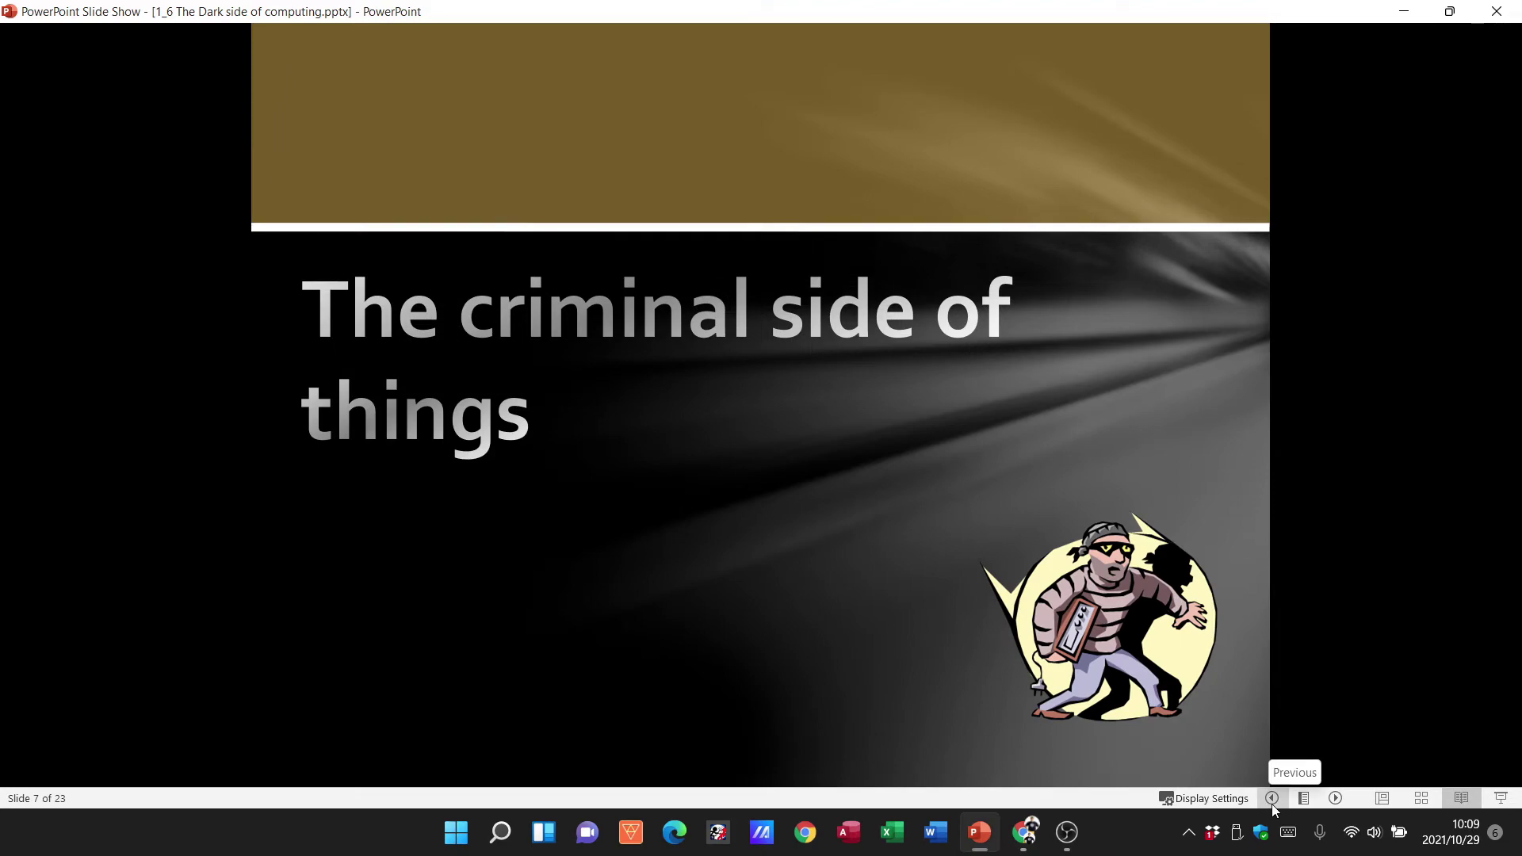
pyautogui.click(1337, 799)
pyautogui.click(1336, 799)
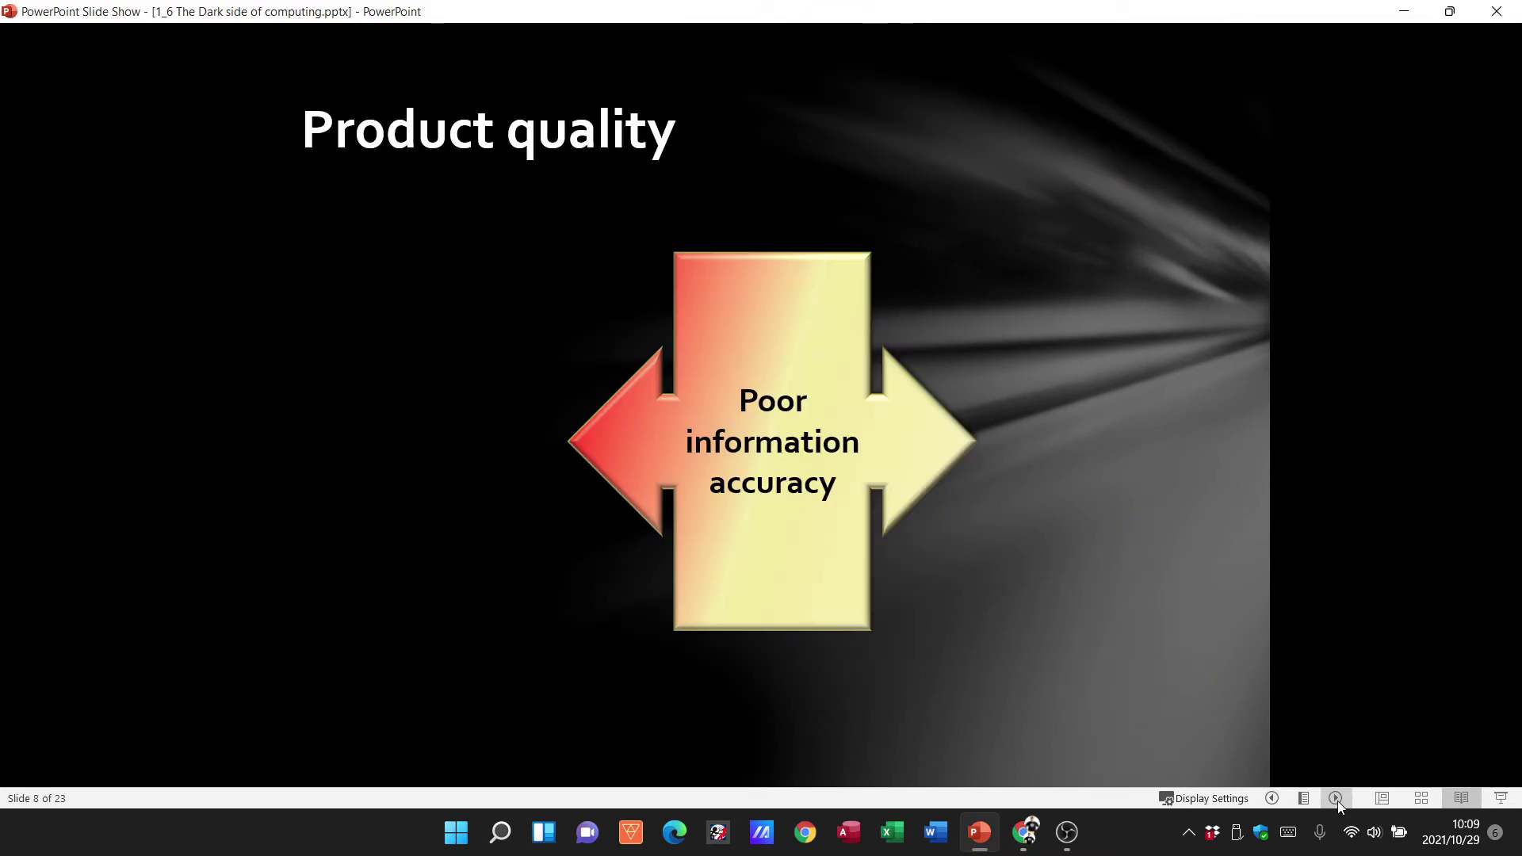
pyautogui.press('Escape')
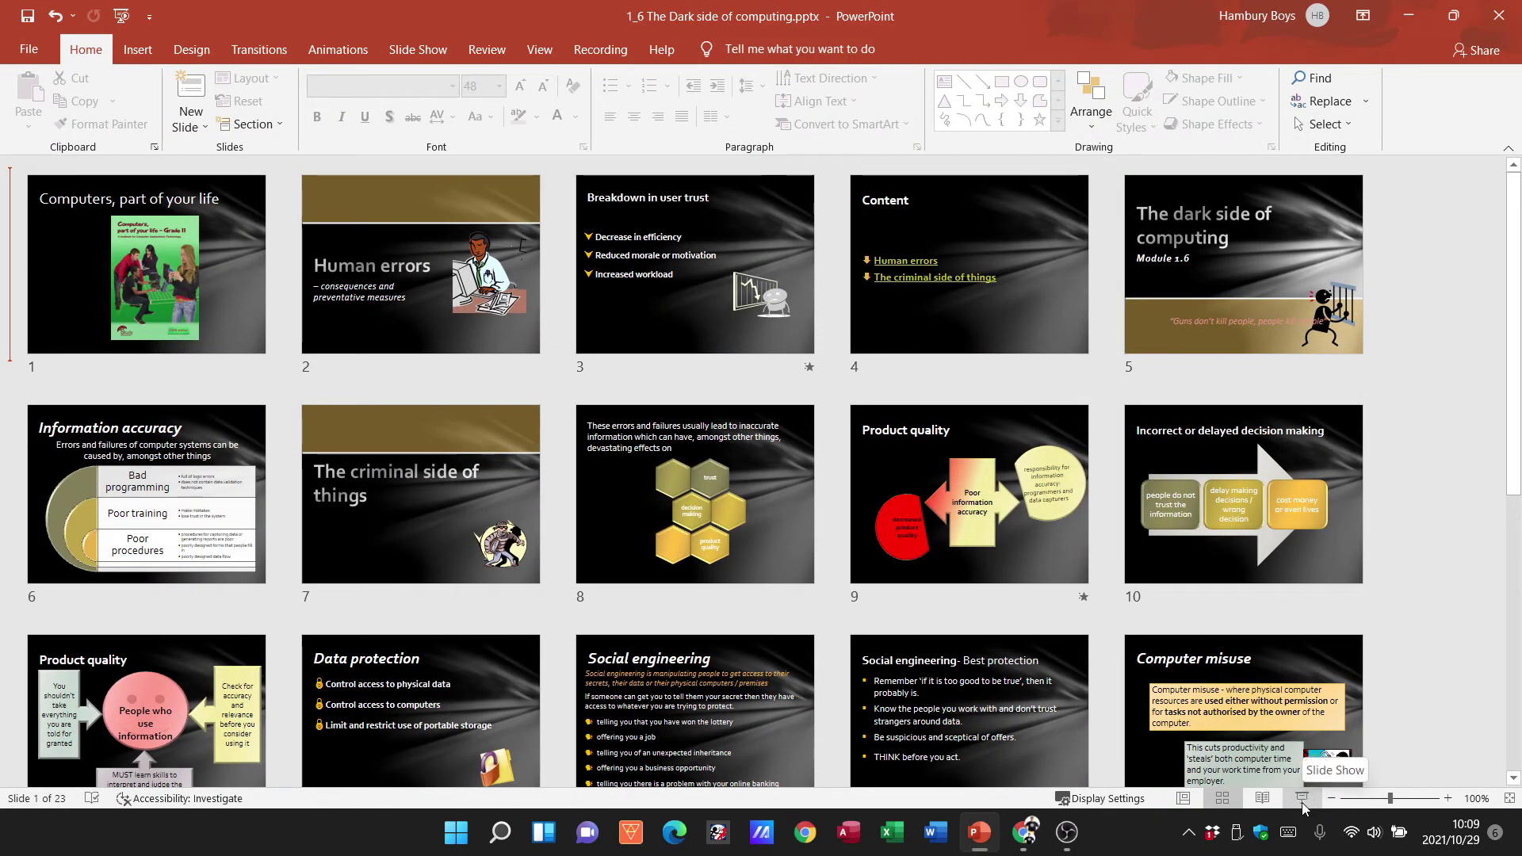
# Run the slide show from the beginning, end it, and return to Normal view
pyautogui.click(1303, 799)
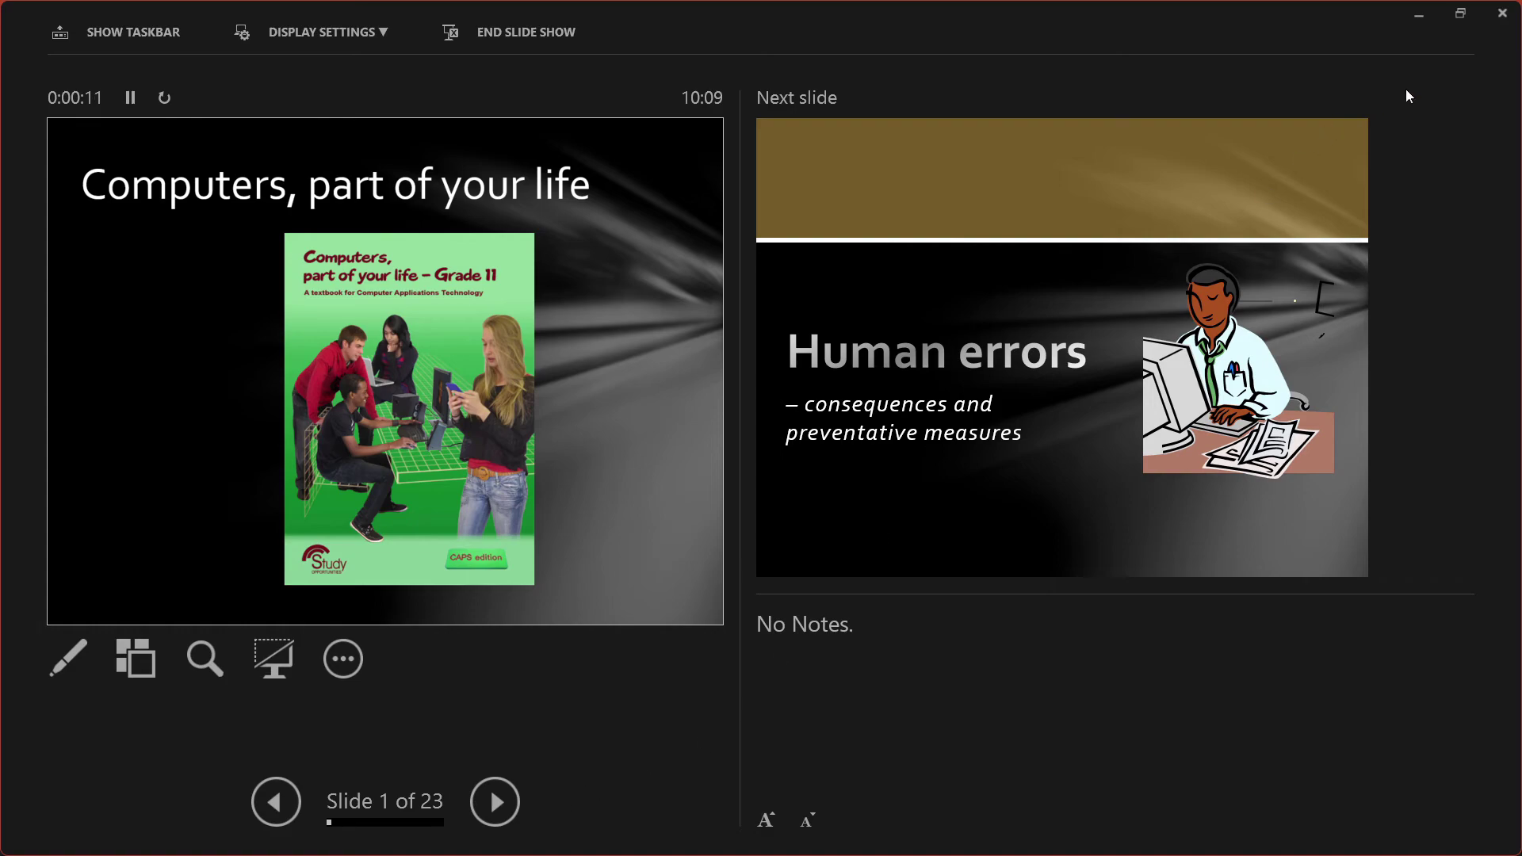
pyautogui.click(1502, 13)
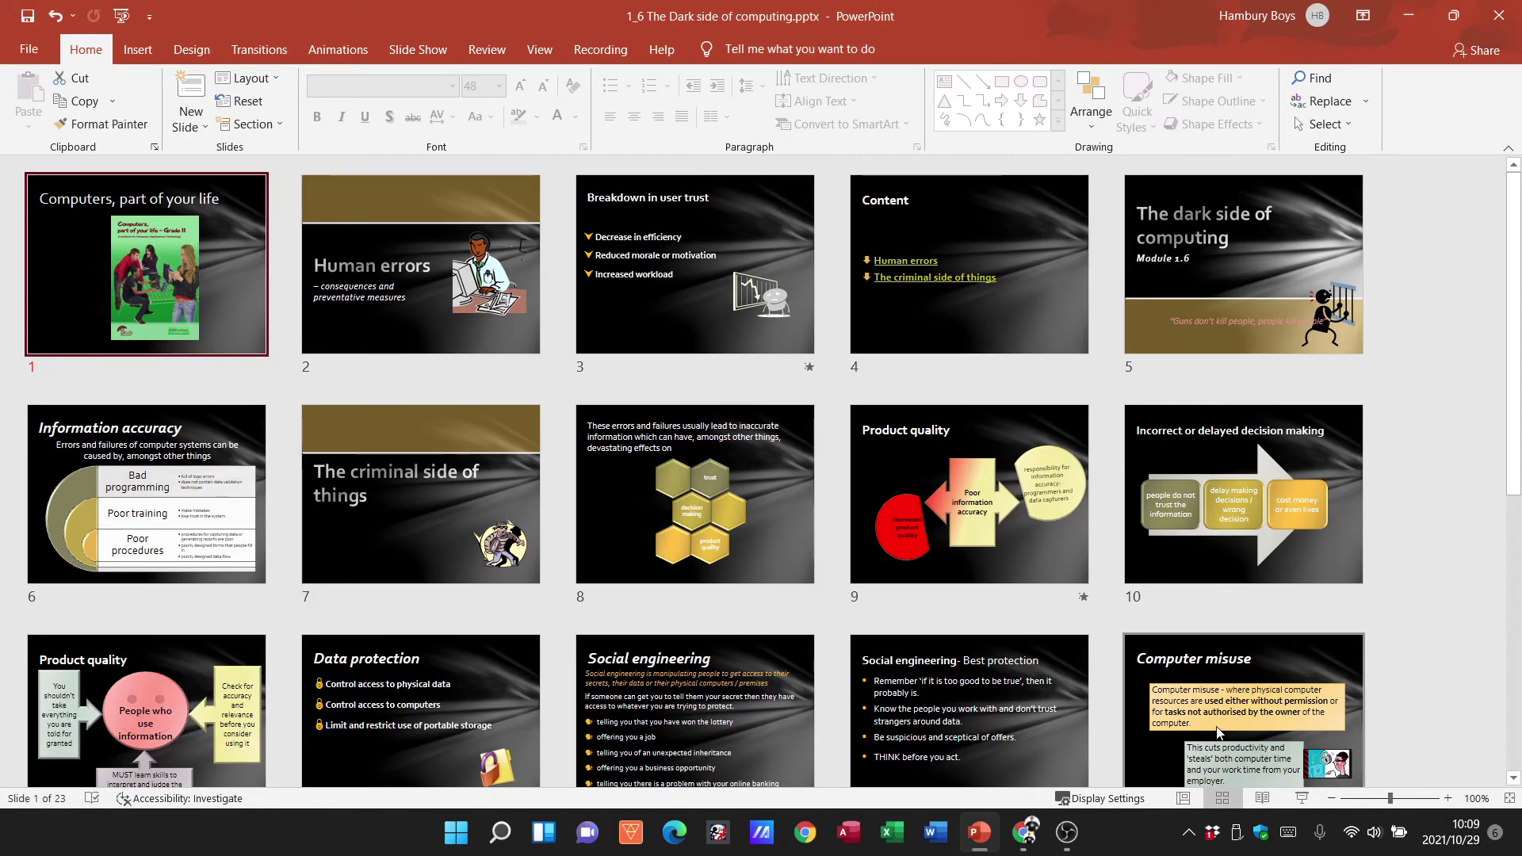
pyautogui.click(1189, 797)
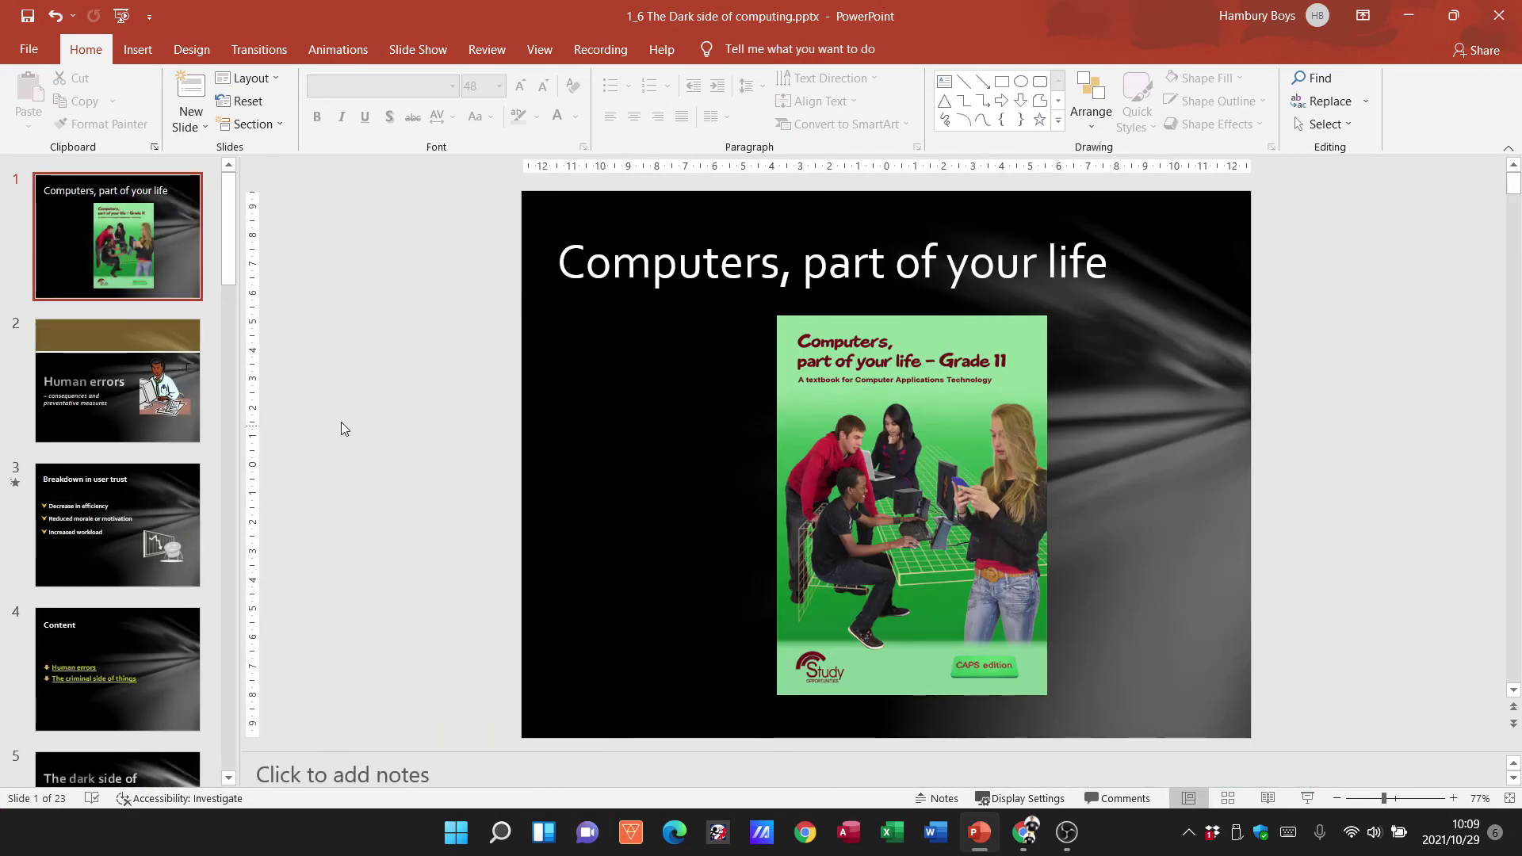